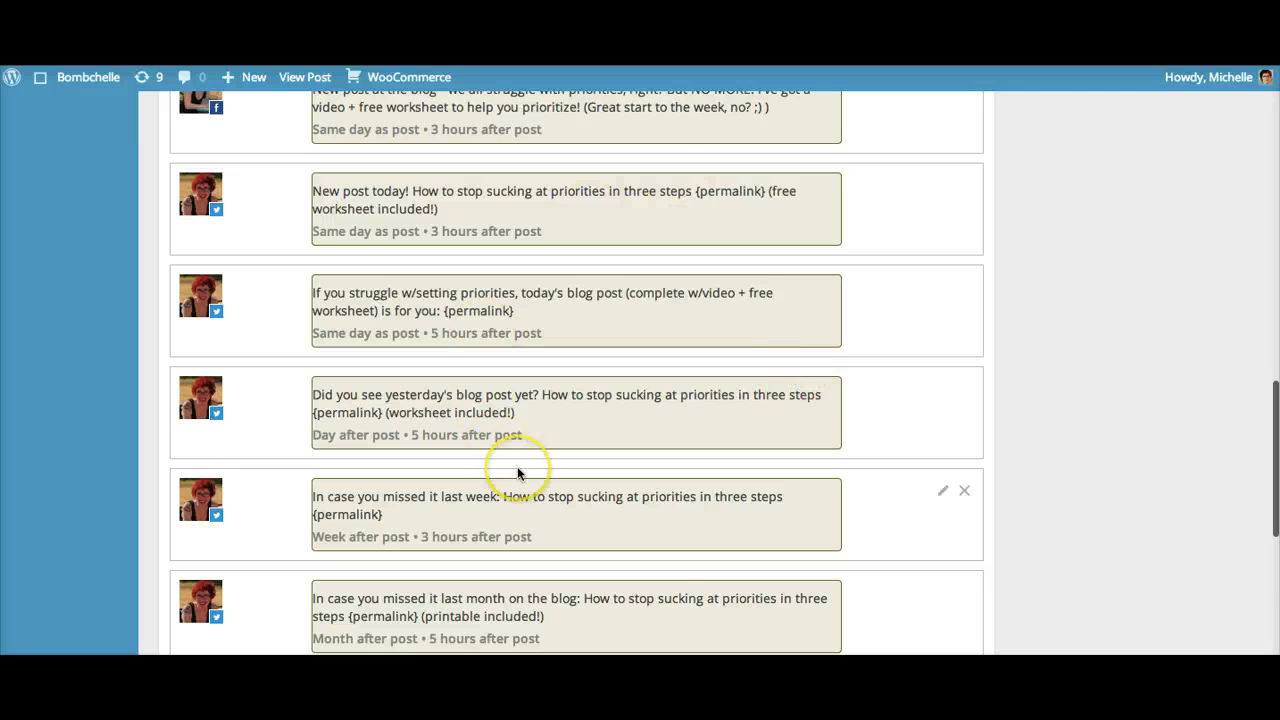
Inspect the account choices, text area and timing fields of a new CoSchedule message, closing the form without adding it.
scroll(517, 470, down, 3)
scroll(517, 470, up, 6)
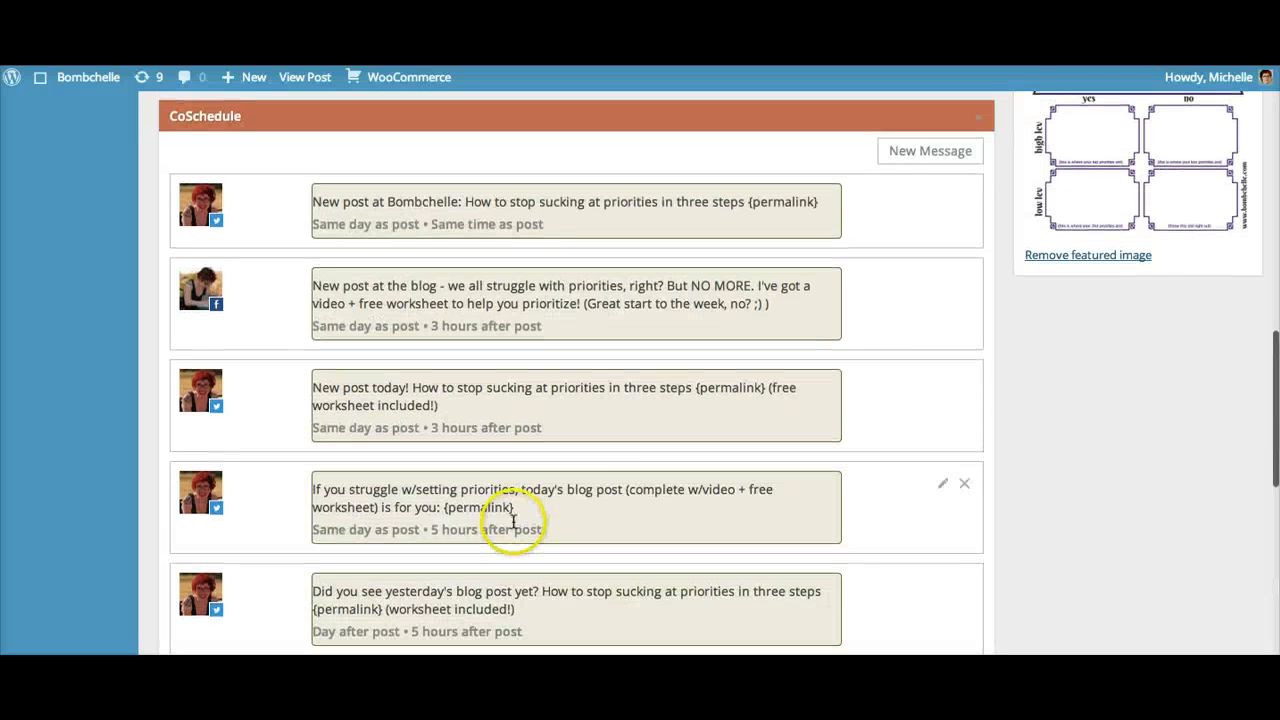
click(906, 154)
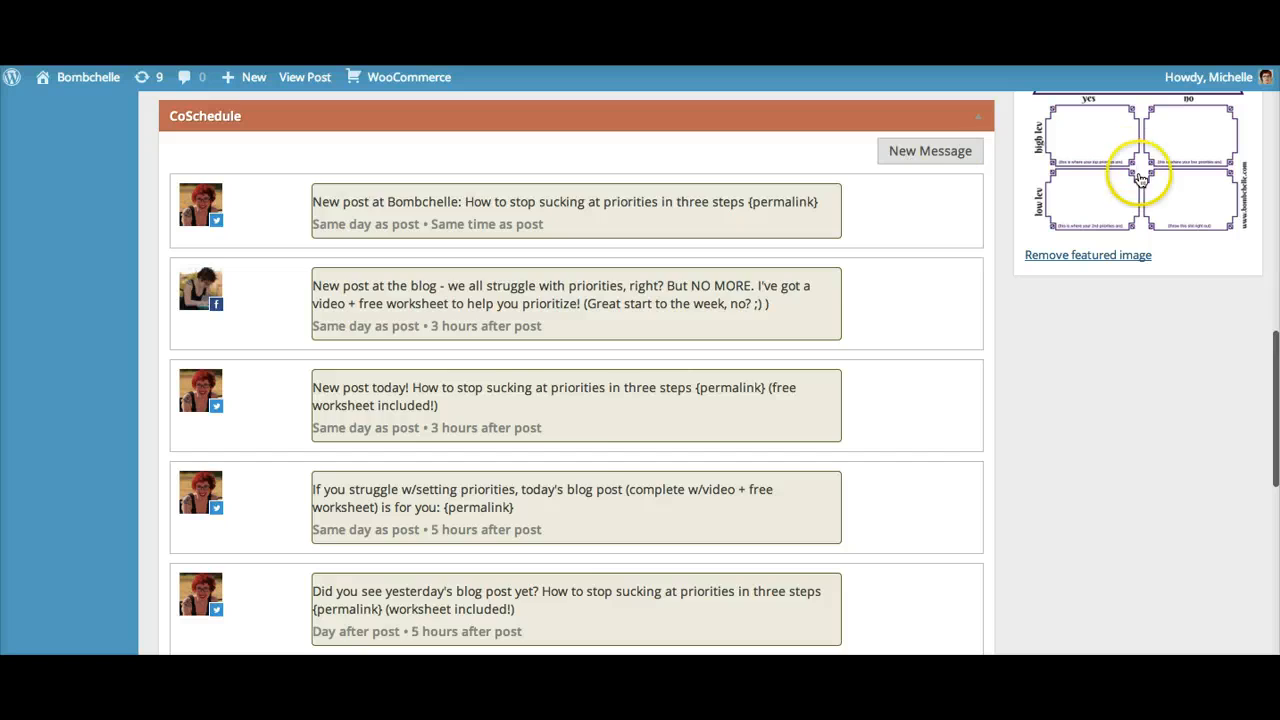
click(908, 154)
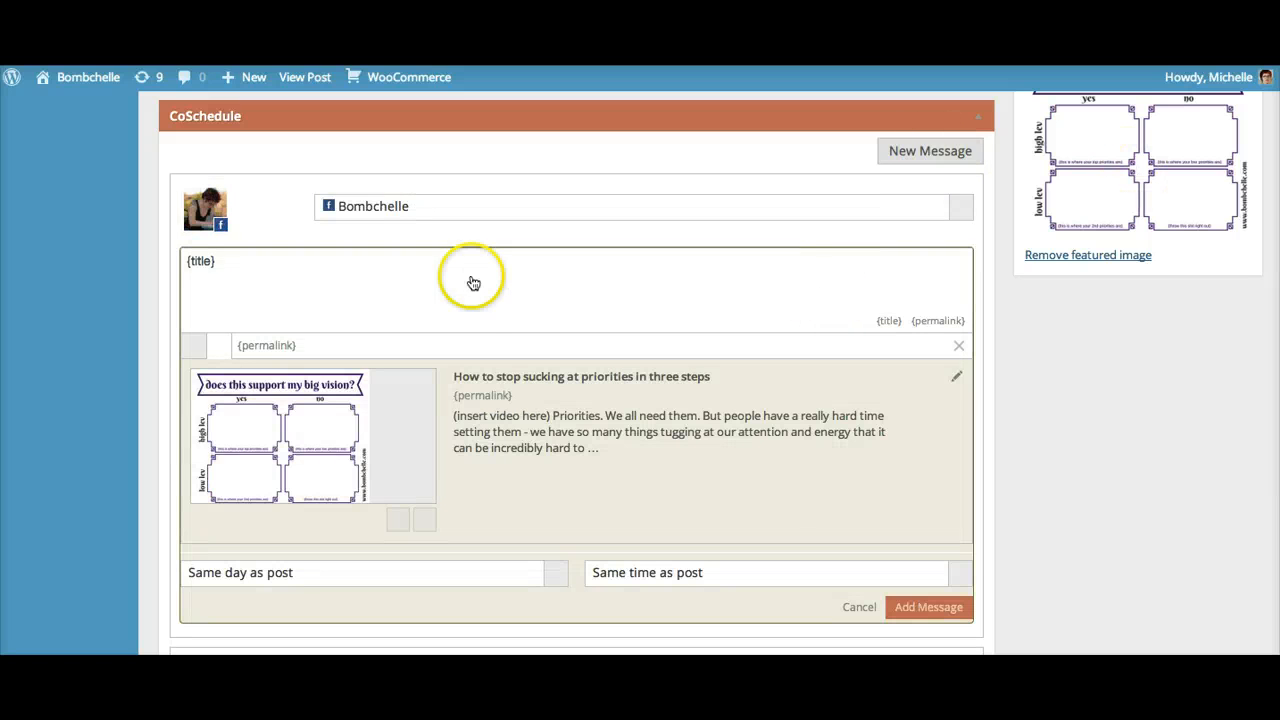
click(460, 206)
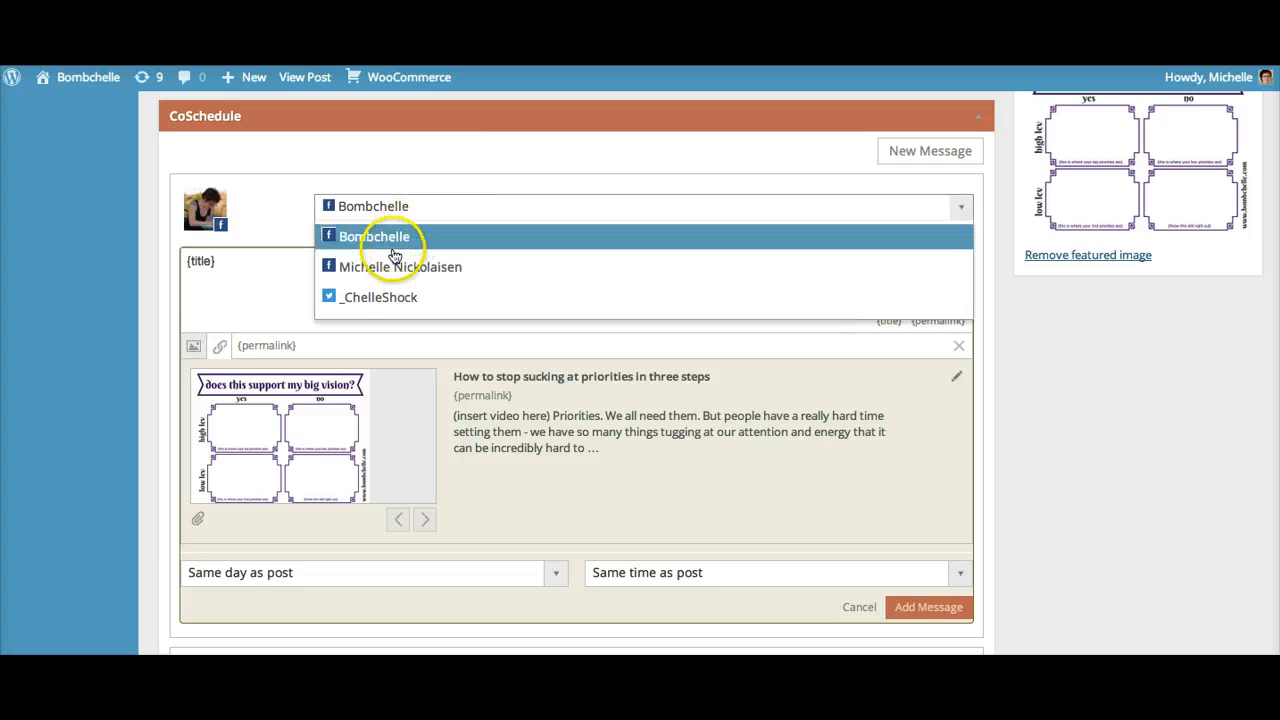
click(275, 260)
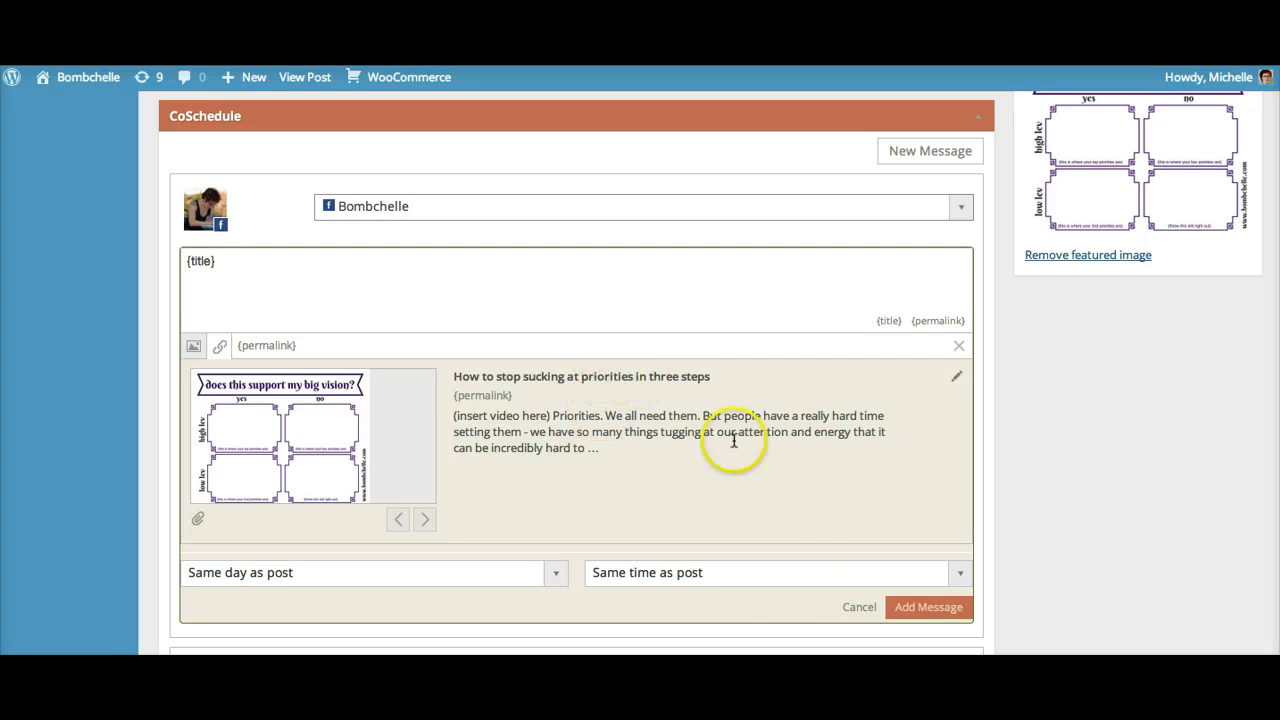
click(848, 607)
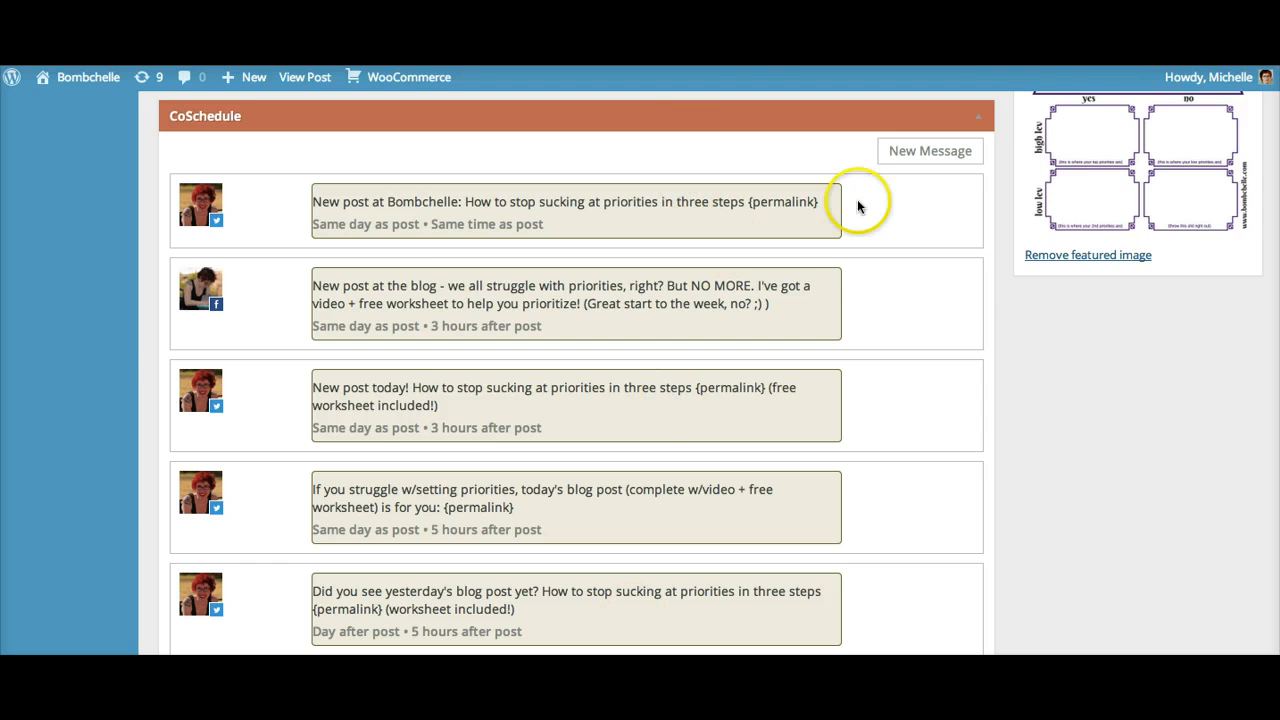
Examine the post's draft content and the list of social messages scheduled for it in the CoSchedule section.
scroll(951, 297, up, 1)
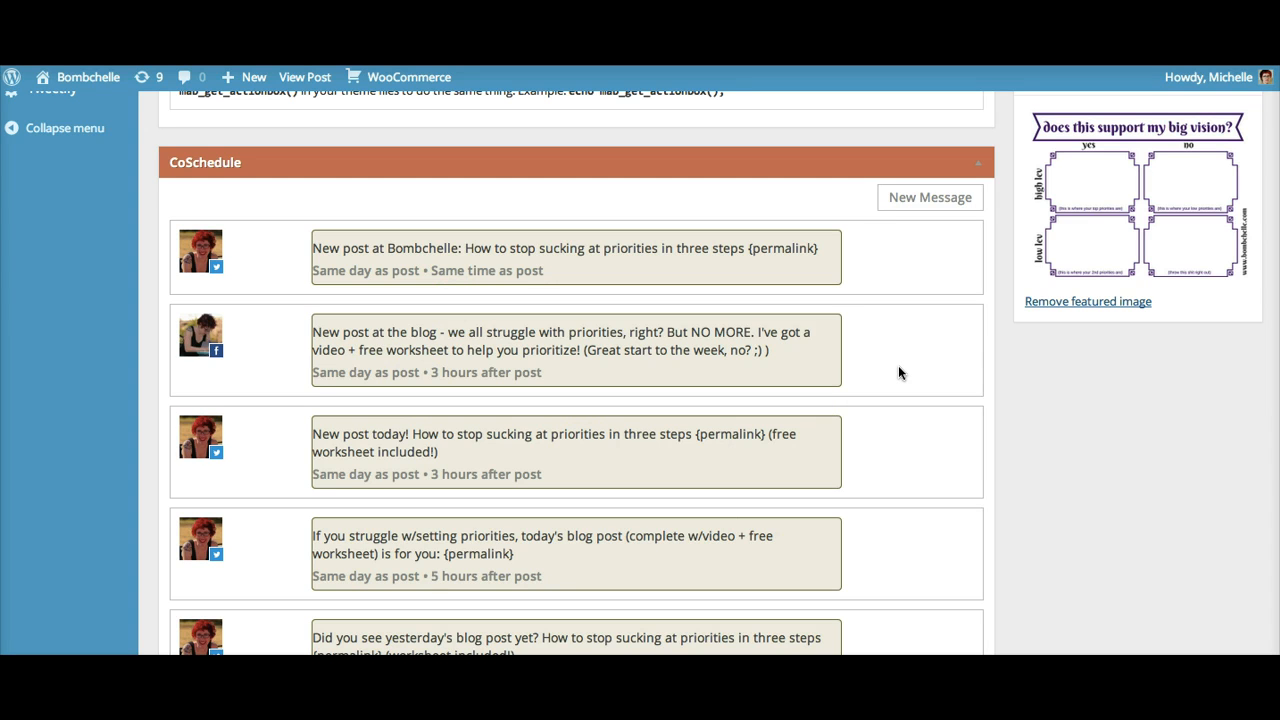
scroll(898, 373, down, 1)
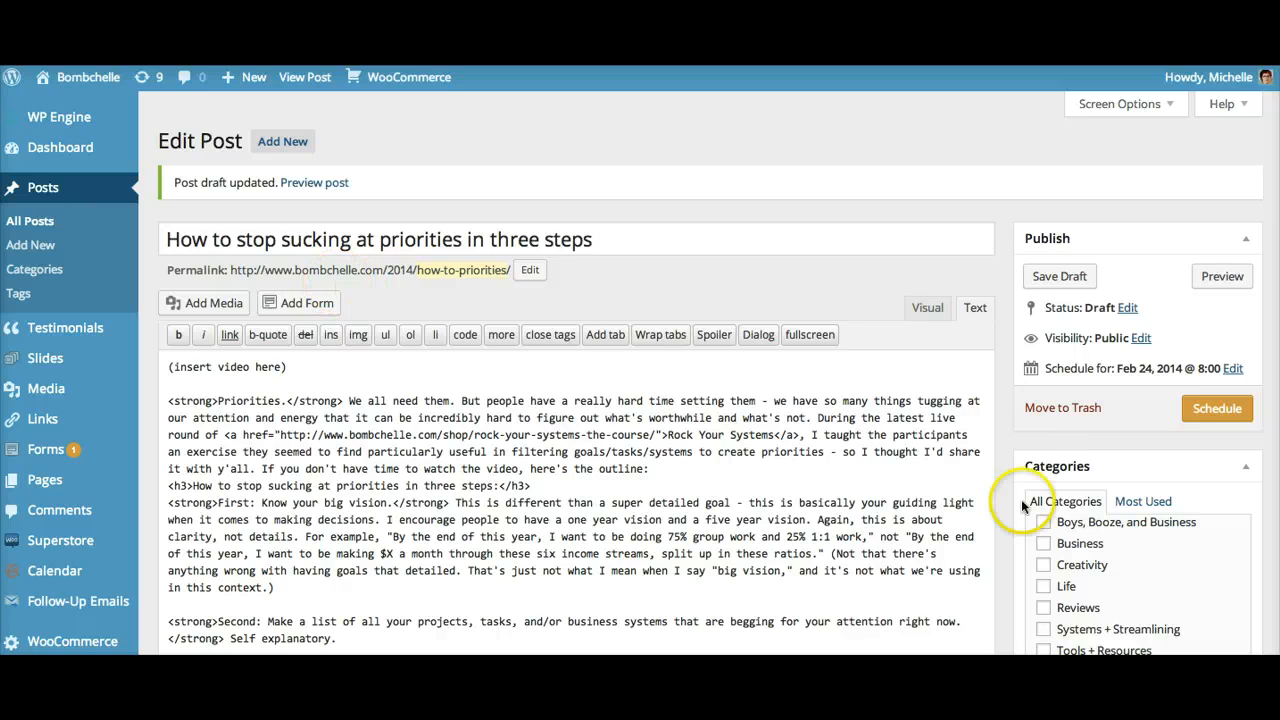
scroll(996, 558, down, 10)
scroll(996, 558, down, 5)
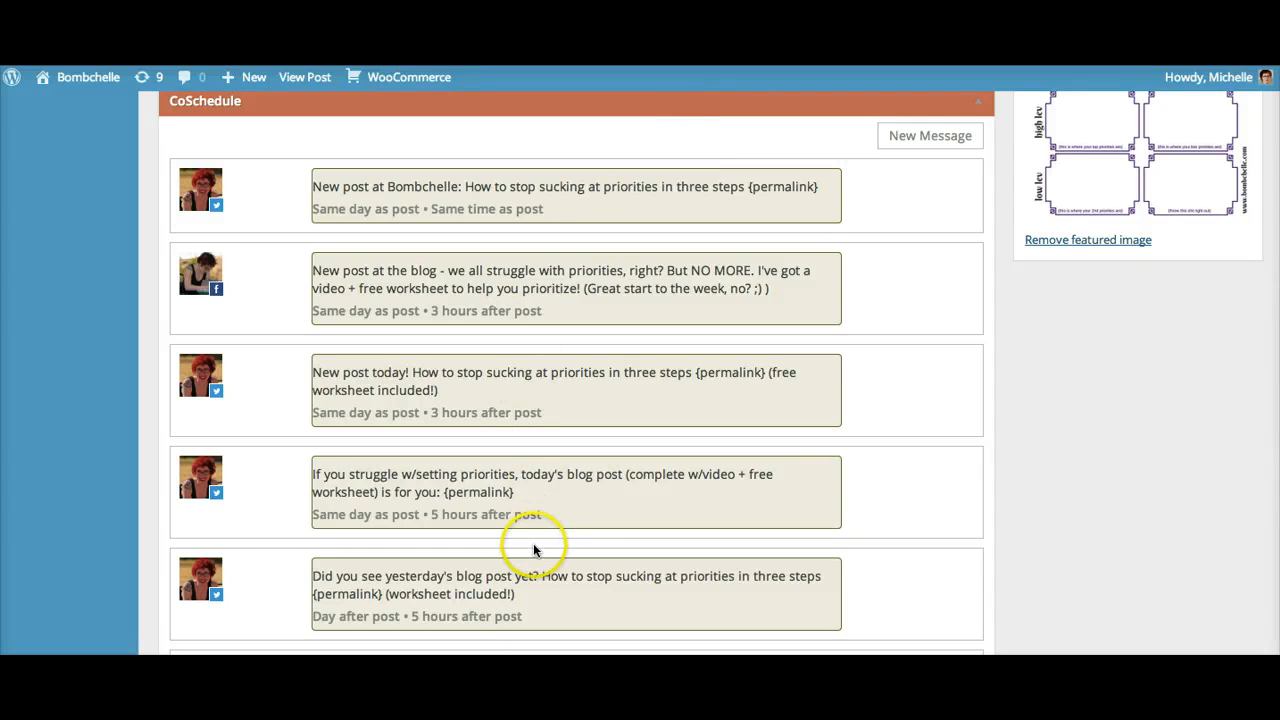
scroll(603, 575, down, 2)
scroll(606, 575, down, 2)
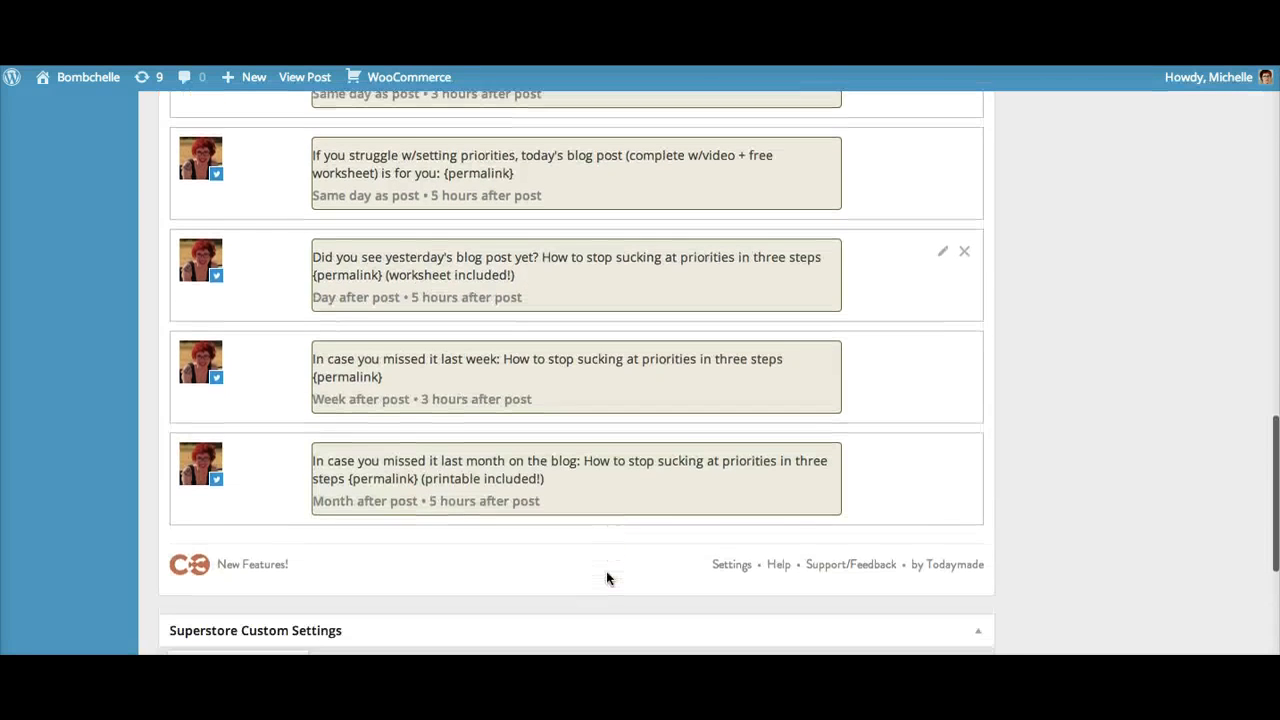
scroll(606, 575, up, 6)
scroll(800, 583, down, 3)
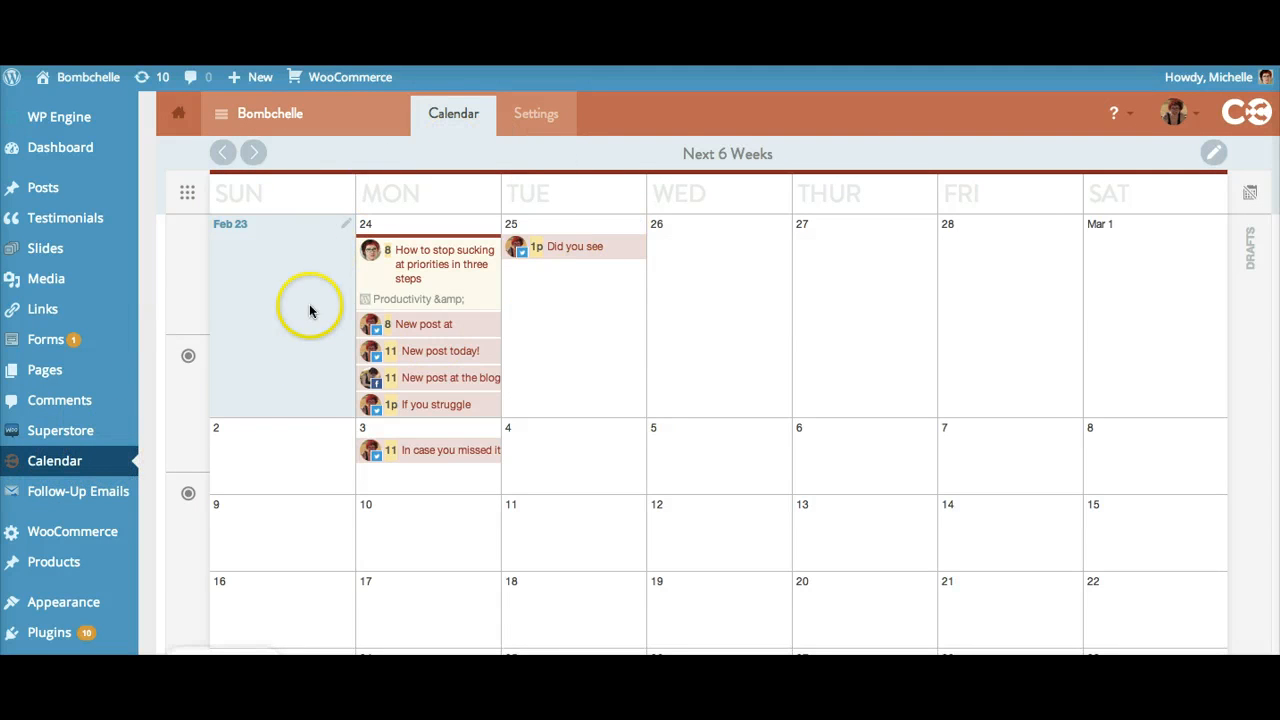
Examine the priorities post and its social messages on the six-week calendar, previewing the full text of individual messages.
scroll(458, 440, down, 1)
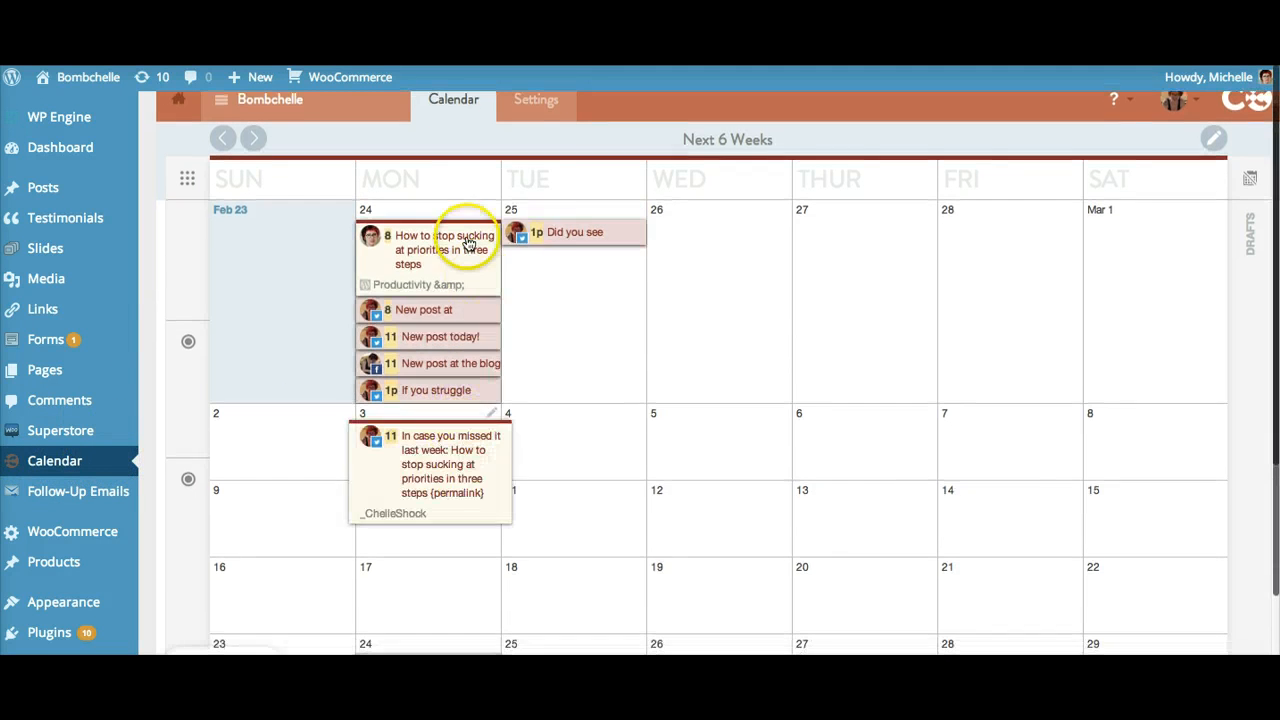
mouse_move(572, 240)
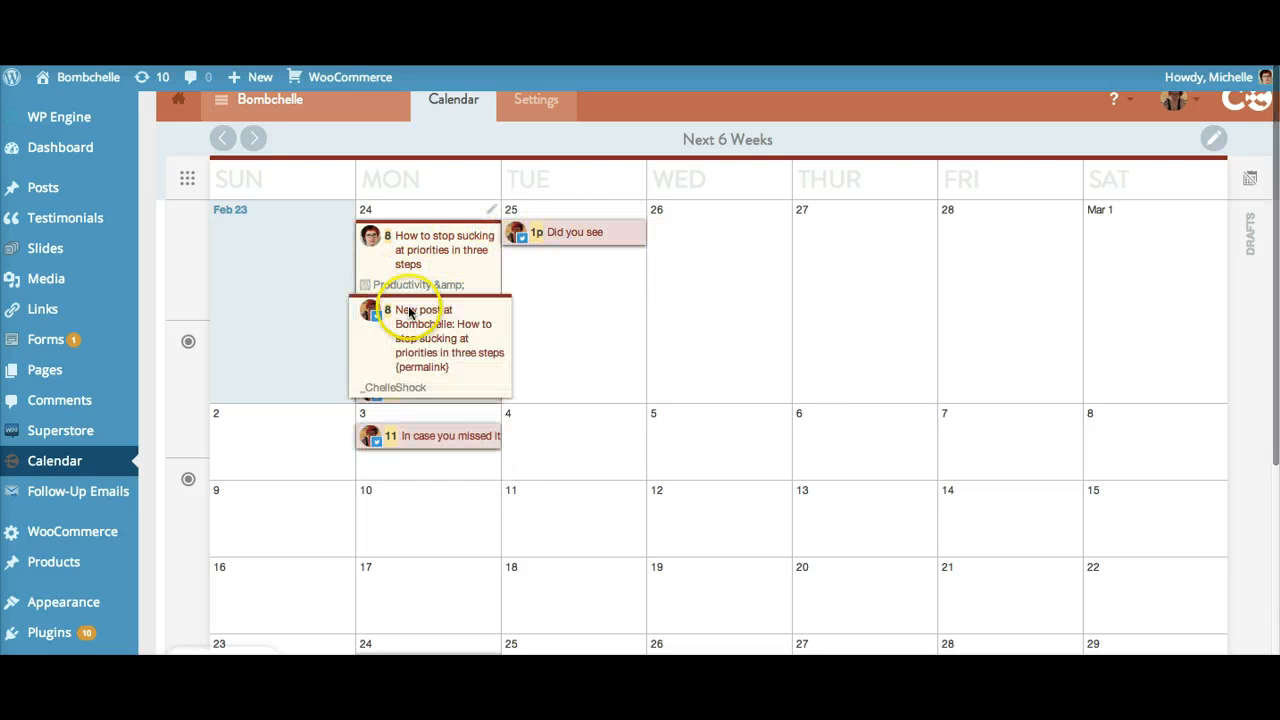
mouse_move(397, 393)
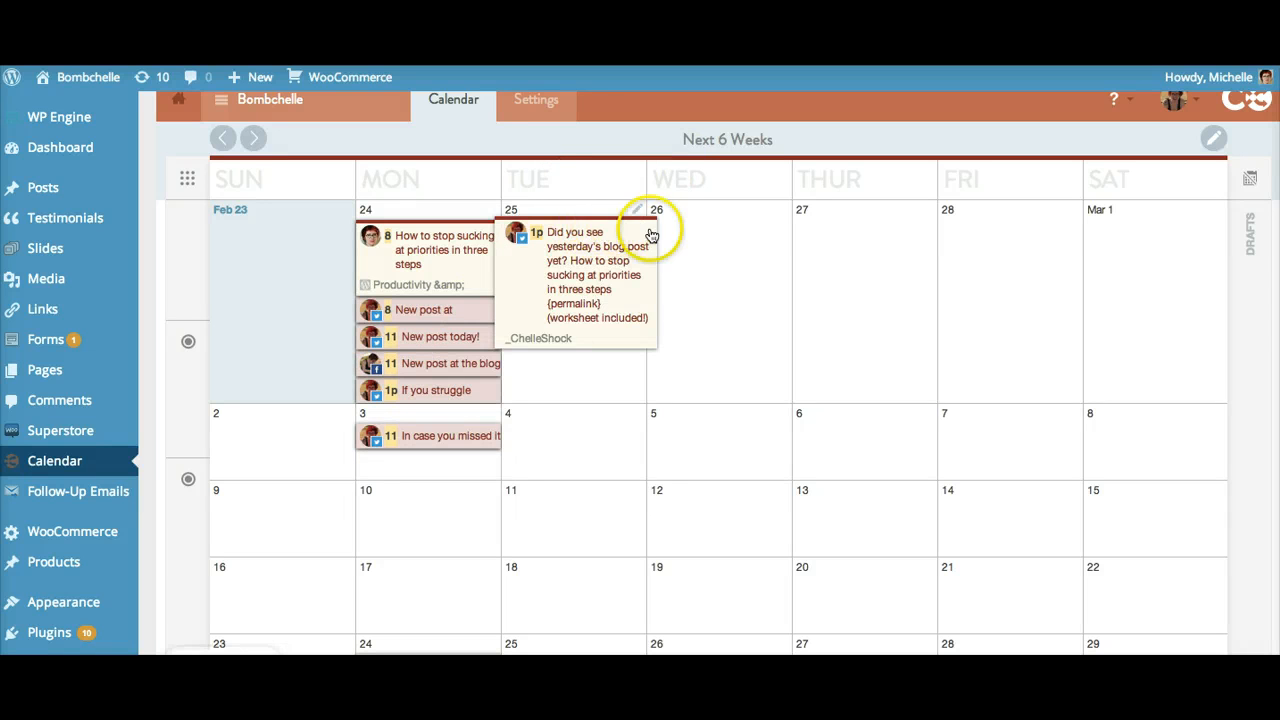
mouse_move(630, 230)
mouse_down()
mouse_move(773, 255)
mouse_move(605, 226)
mouse_up()
mouse_move(769, 251)
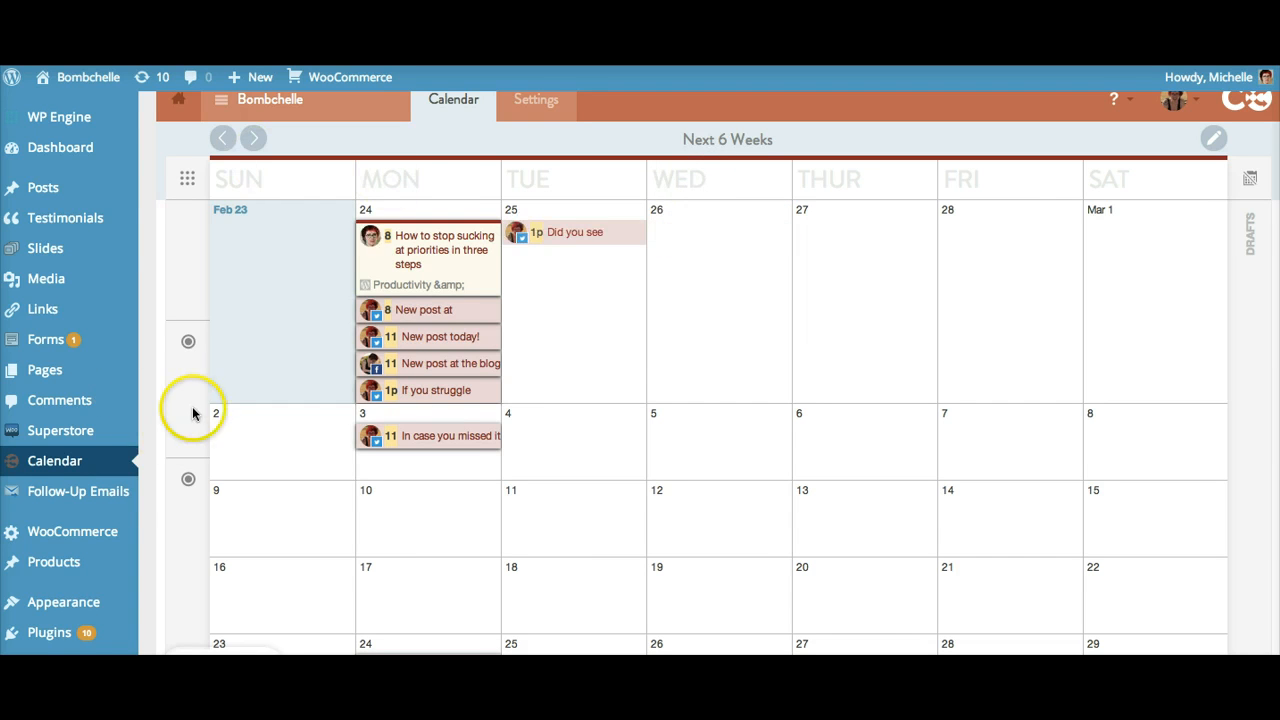
click(188, 340)
click(528, 355)
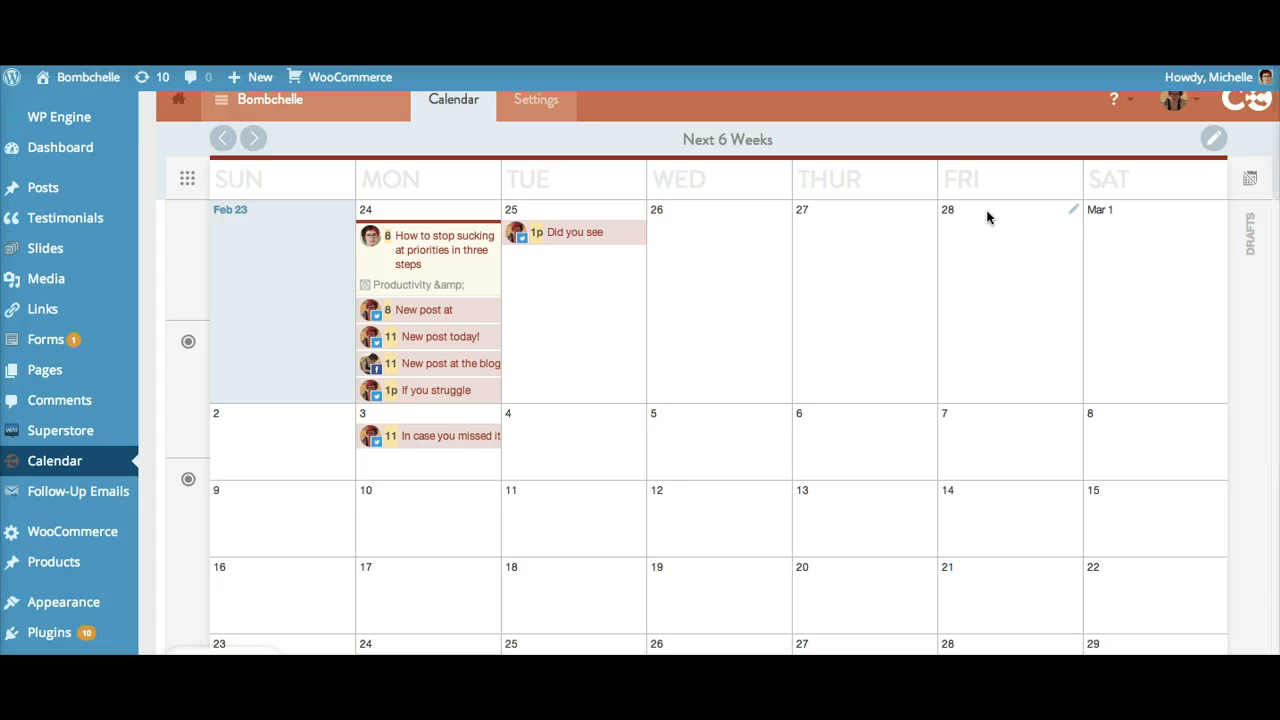
scroll(987, 217, down, 4)
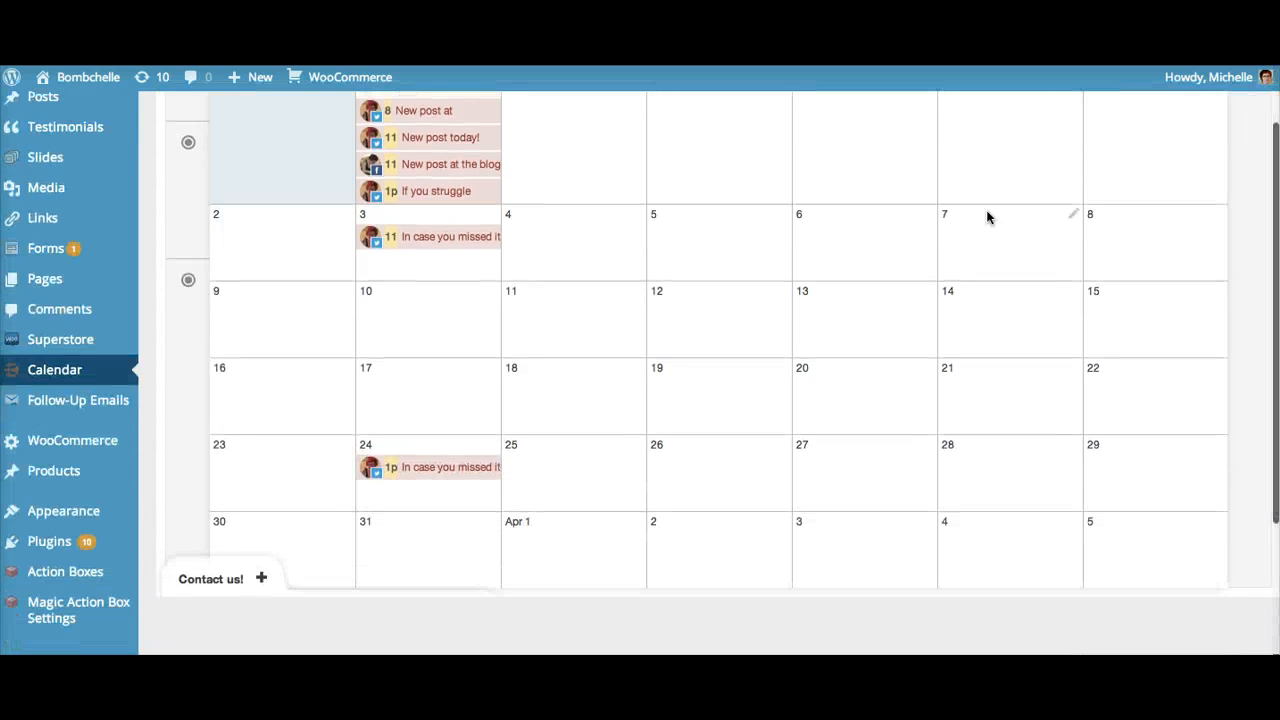
scroll(987, 217, up, 3)
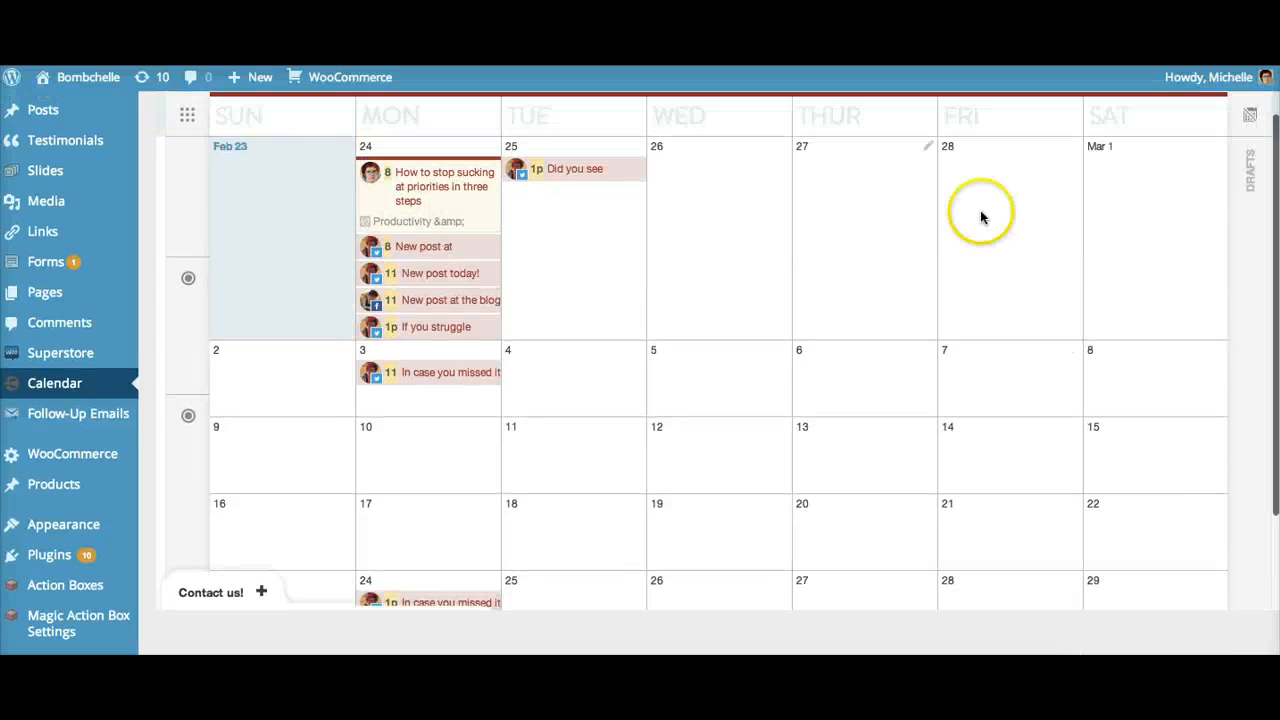
scroll(980, 214, up, 1)
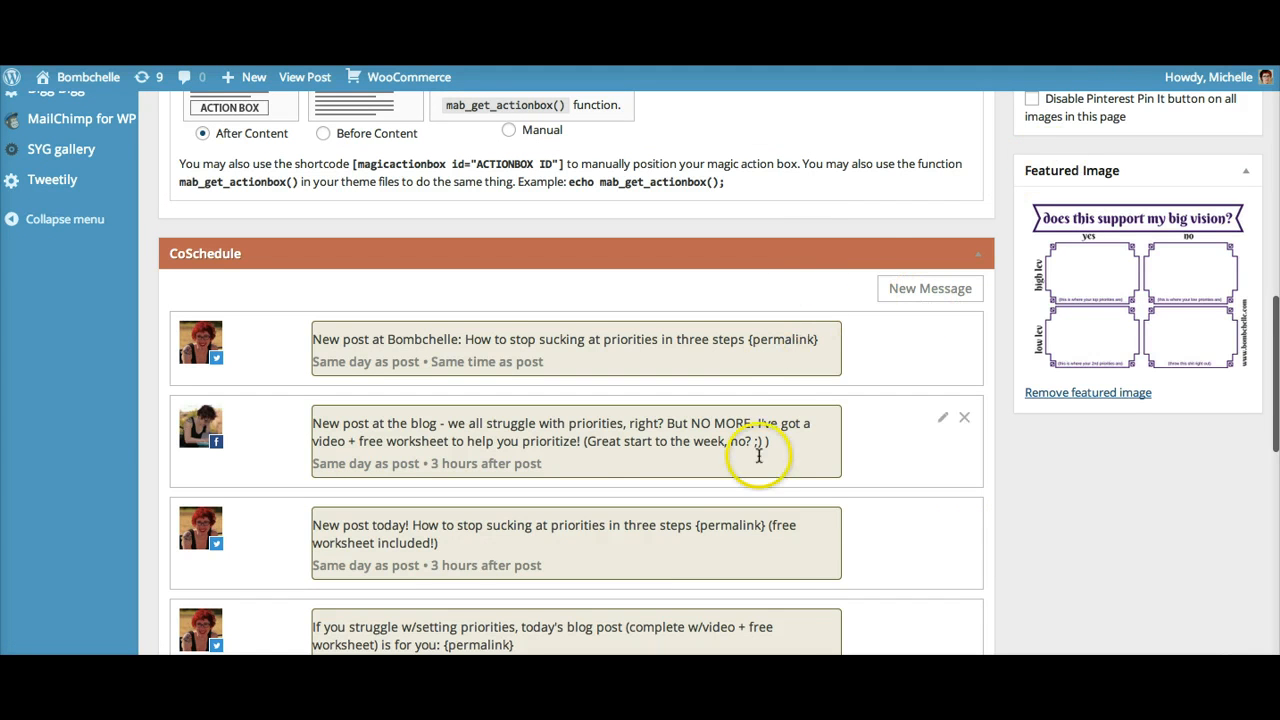
Review the timing of the post's social messages in the post editor, from same day through month after post.
scroll(786, 611, down, 3)
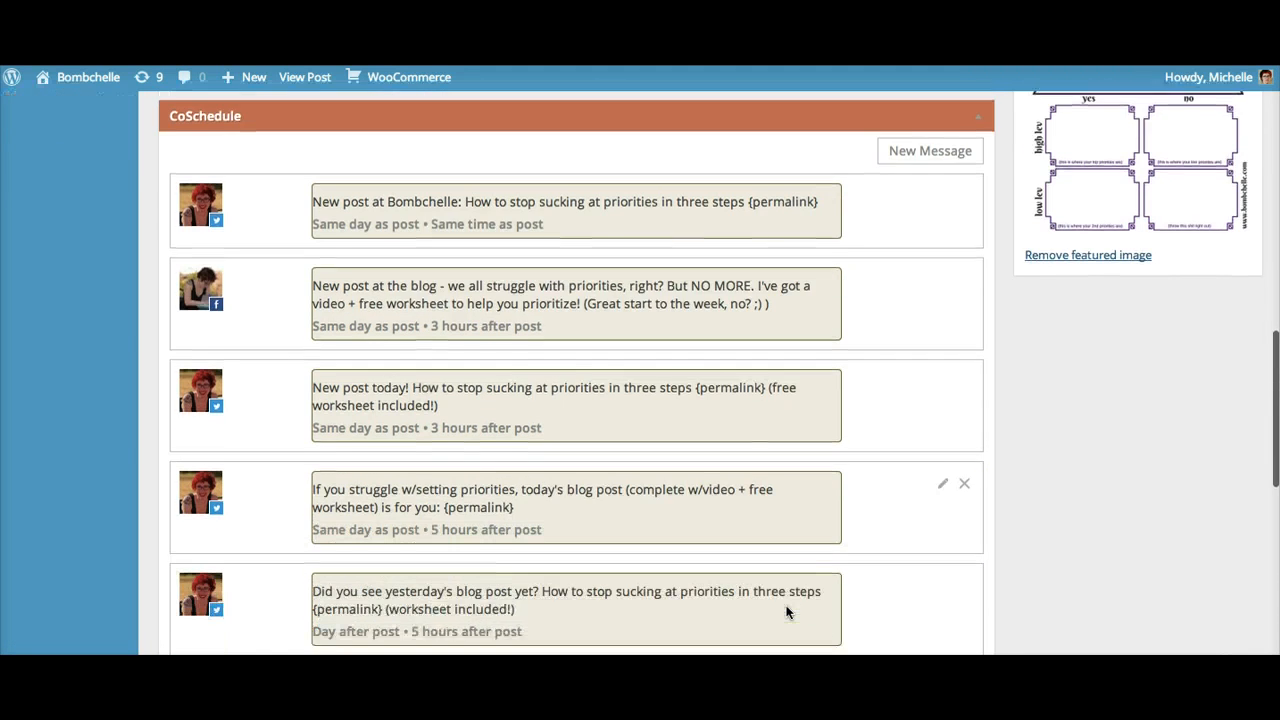
scroll(786, 611, down, 2)
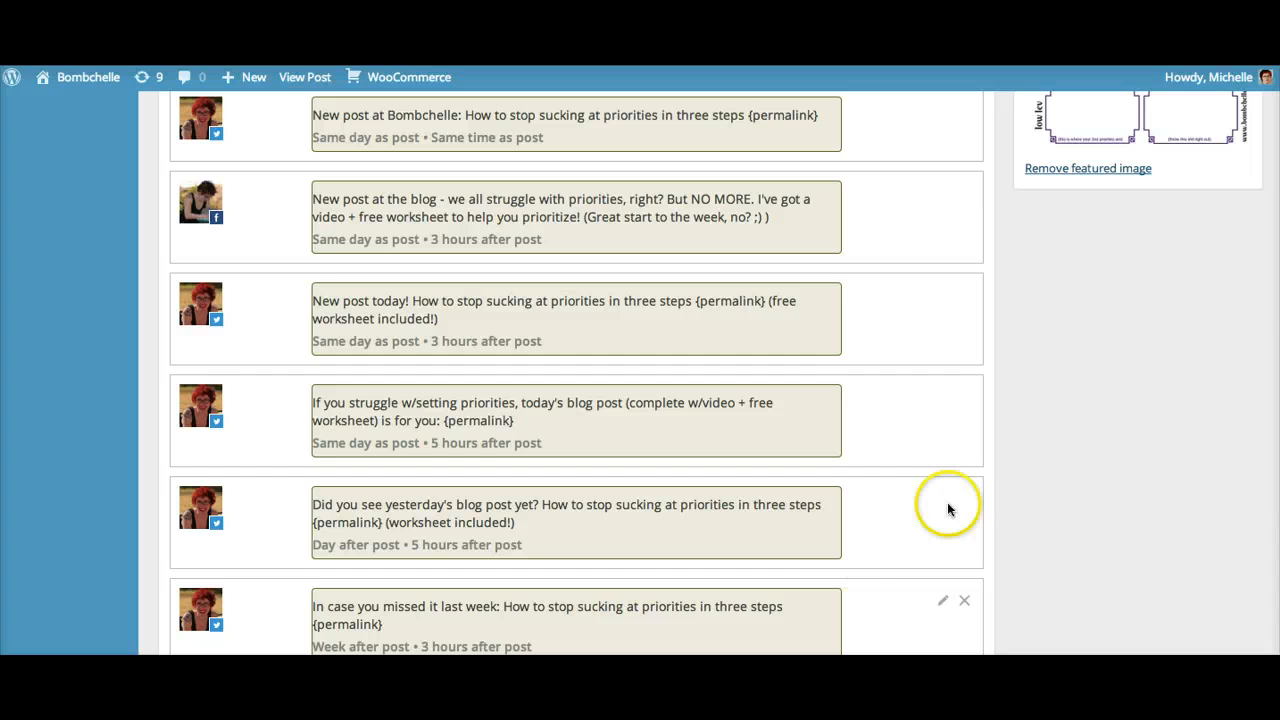
scroll(830, 433, down, 3)
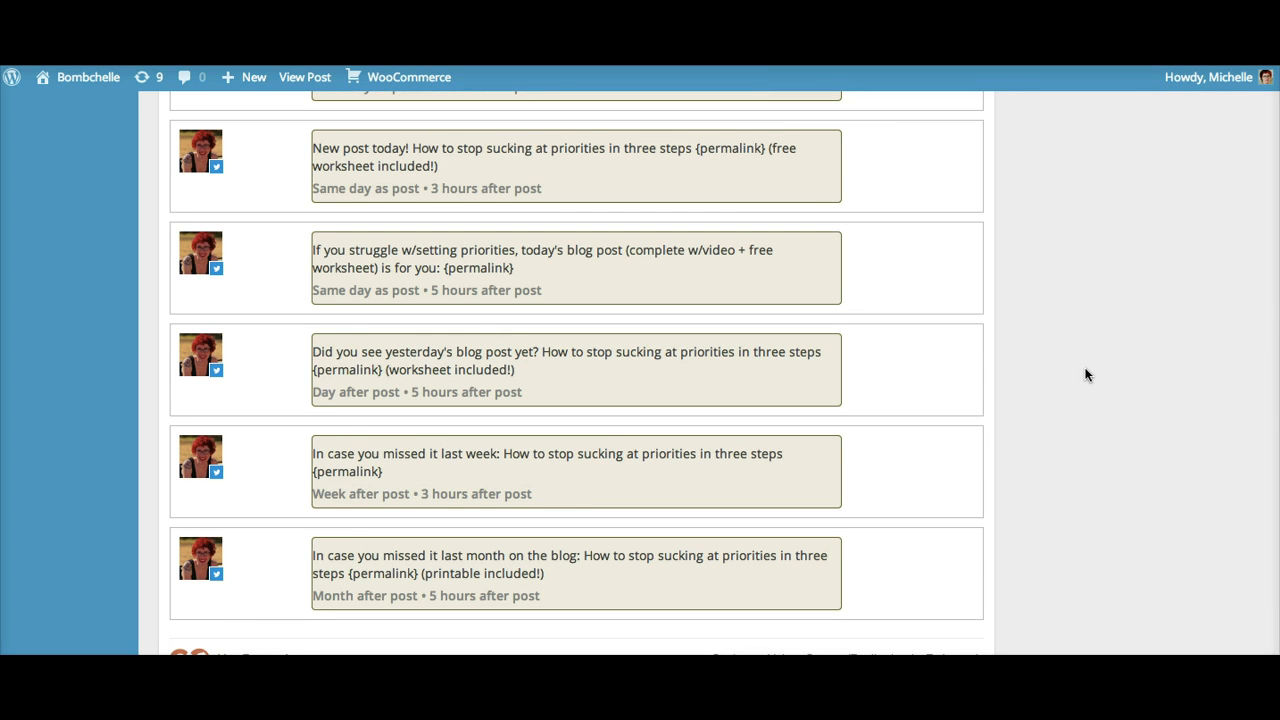
scroll(1087, 375, up, 5)
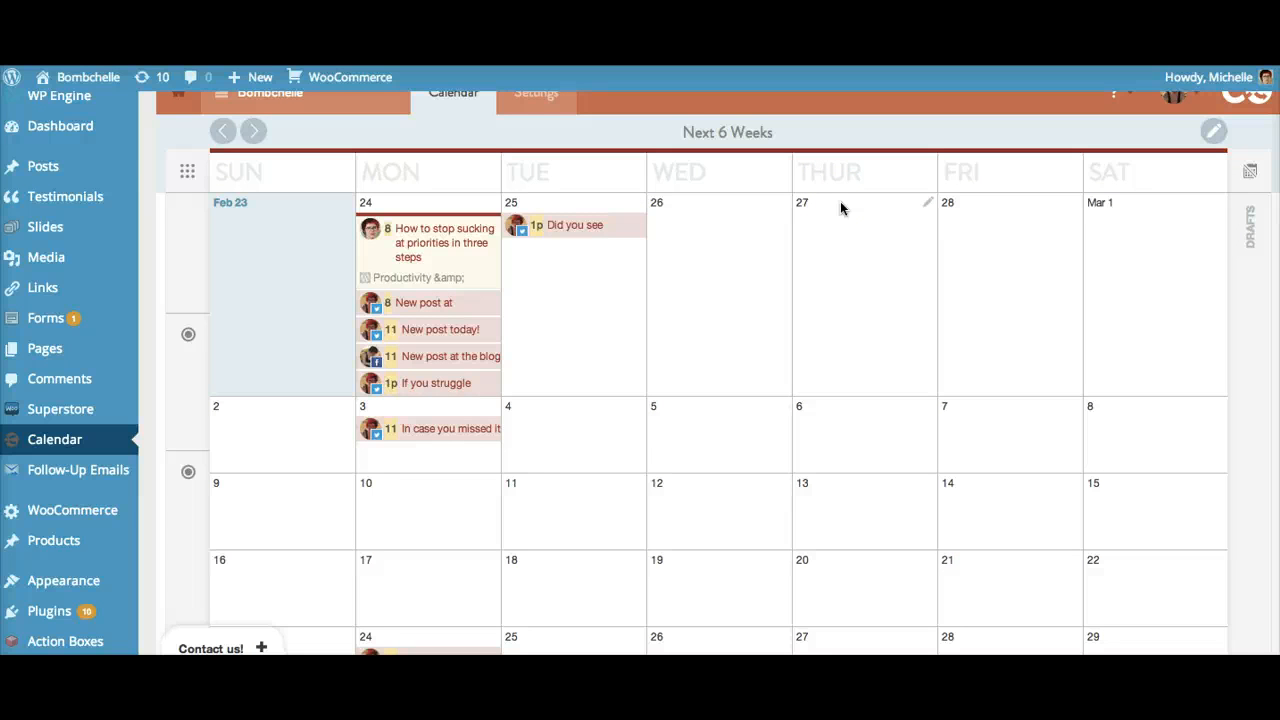
Compare the Facebook and Twitter messages on the calendar, previewing the Facebook message about the new blog post.
scroll(840, 203, down, 2)
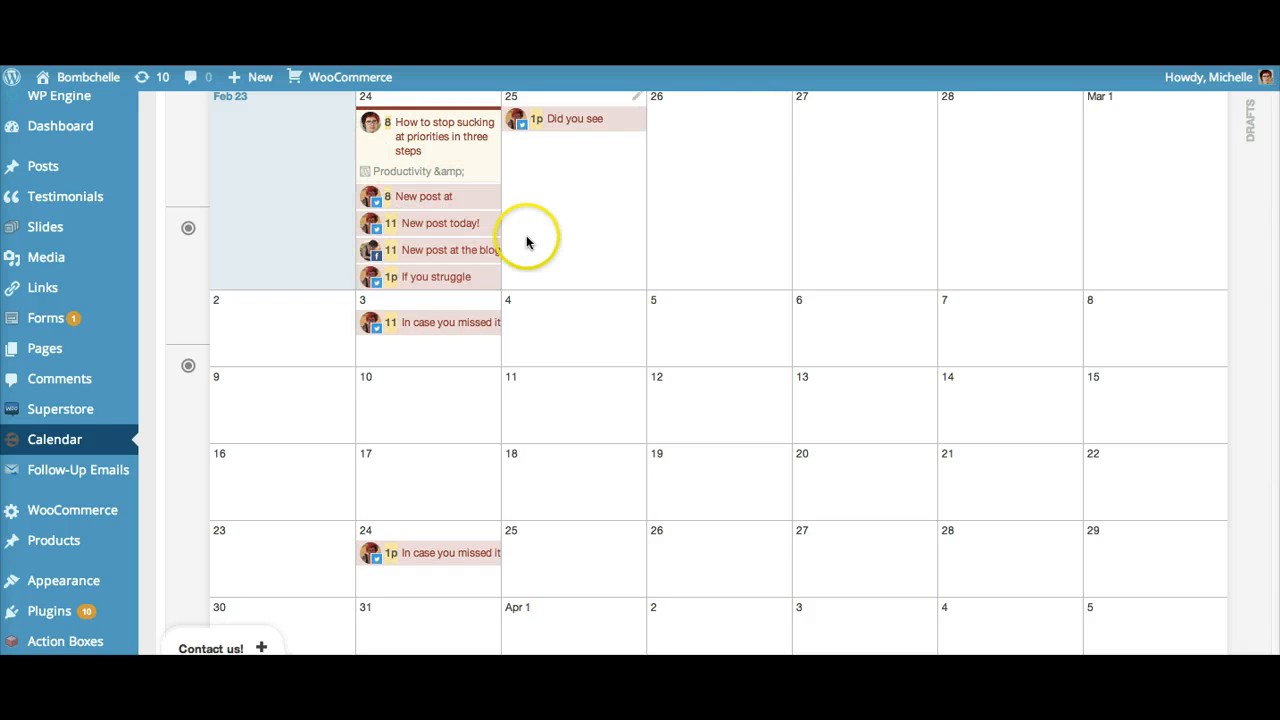
mouse_move(498, 245)
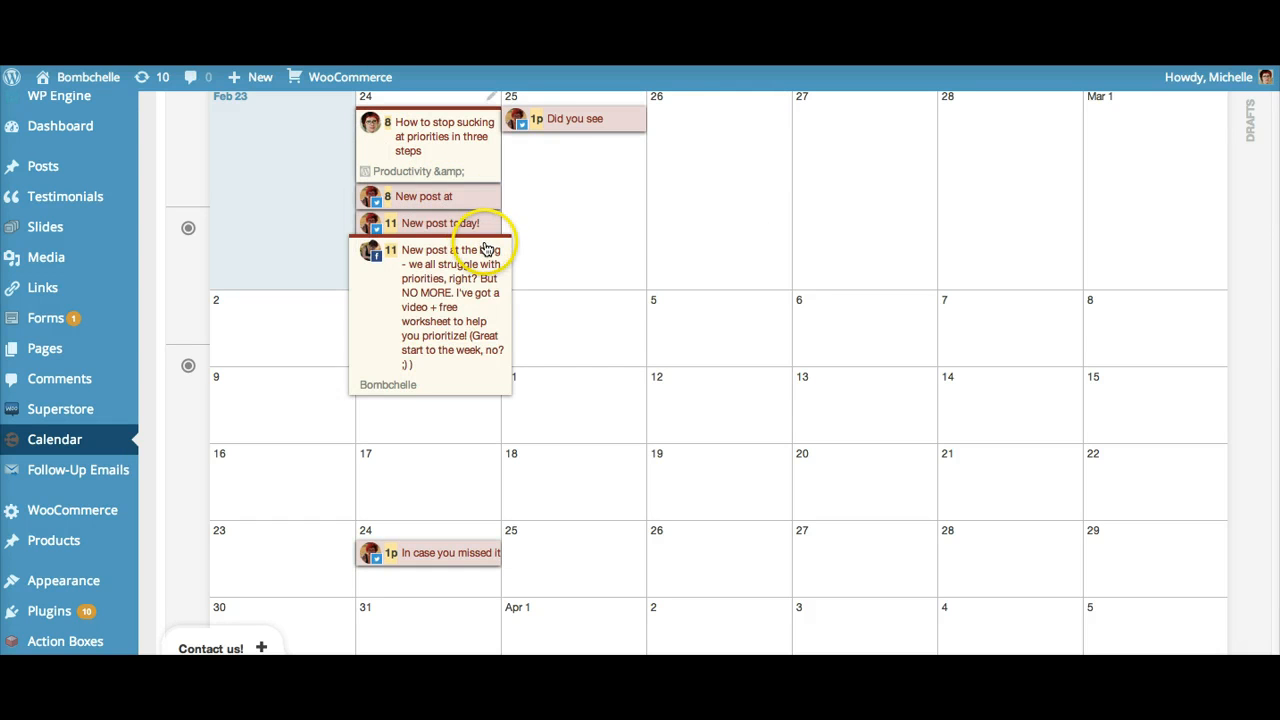
mouse_move(452, 205)
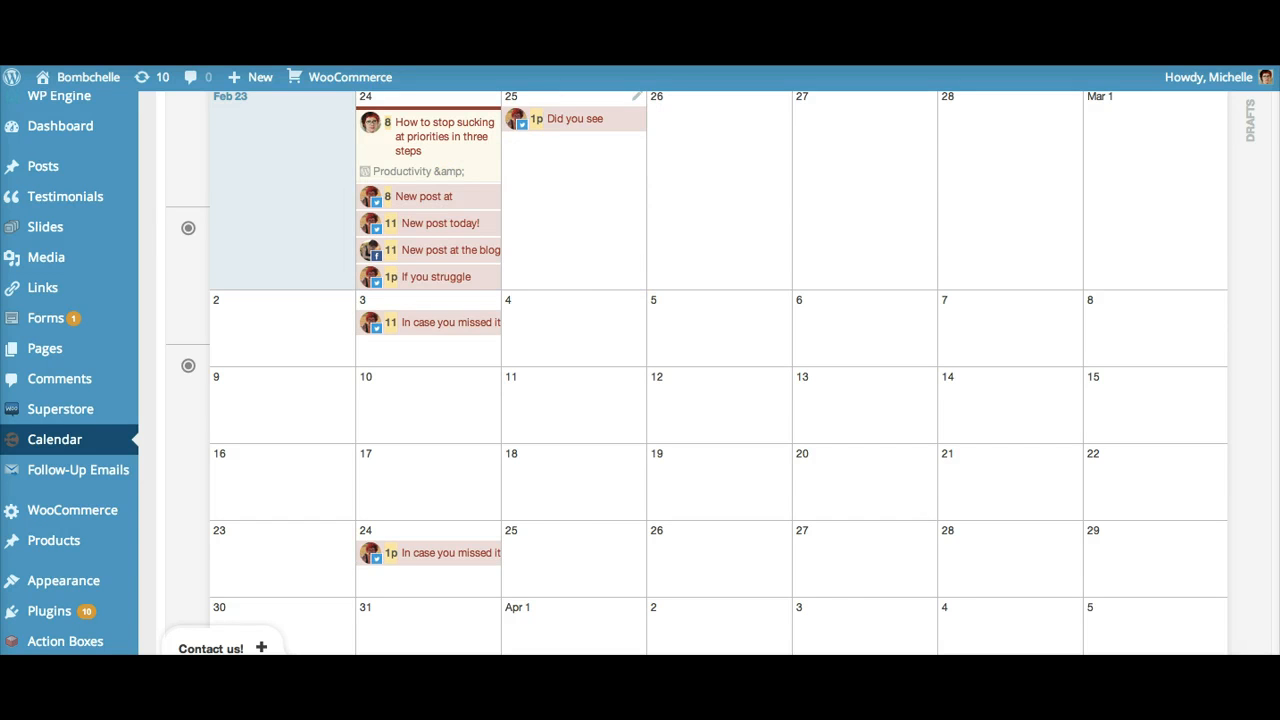
mouse_move(648, 148)
mouse_move(498, 320)
click(923, 350)
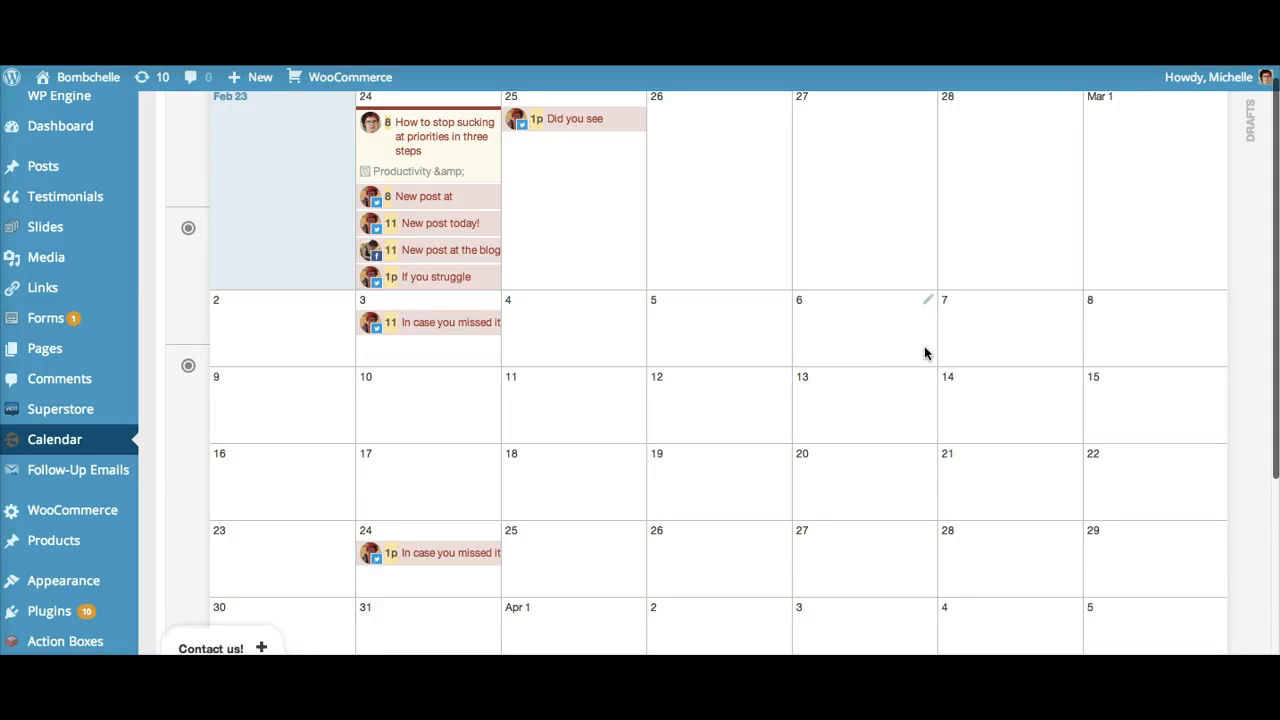
click(964, 328)
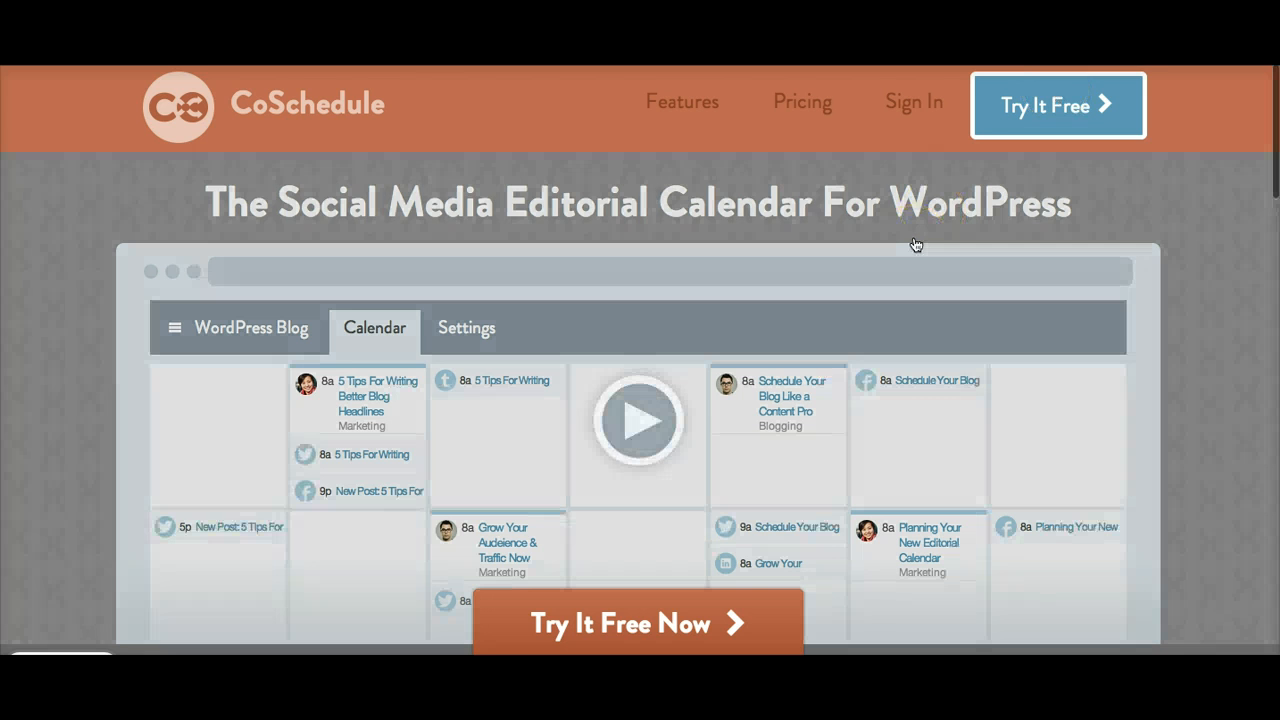
Read through the CoSchedule homepage, including its testimonial, supported networks and feature list.
scroll(916, 244, down, 3)
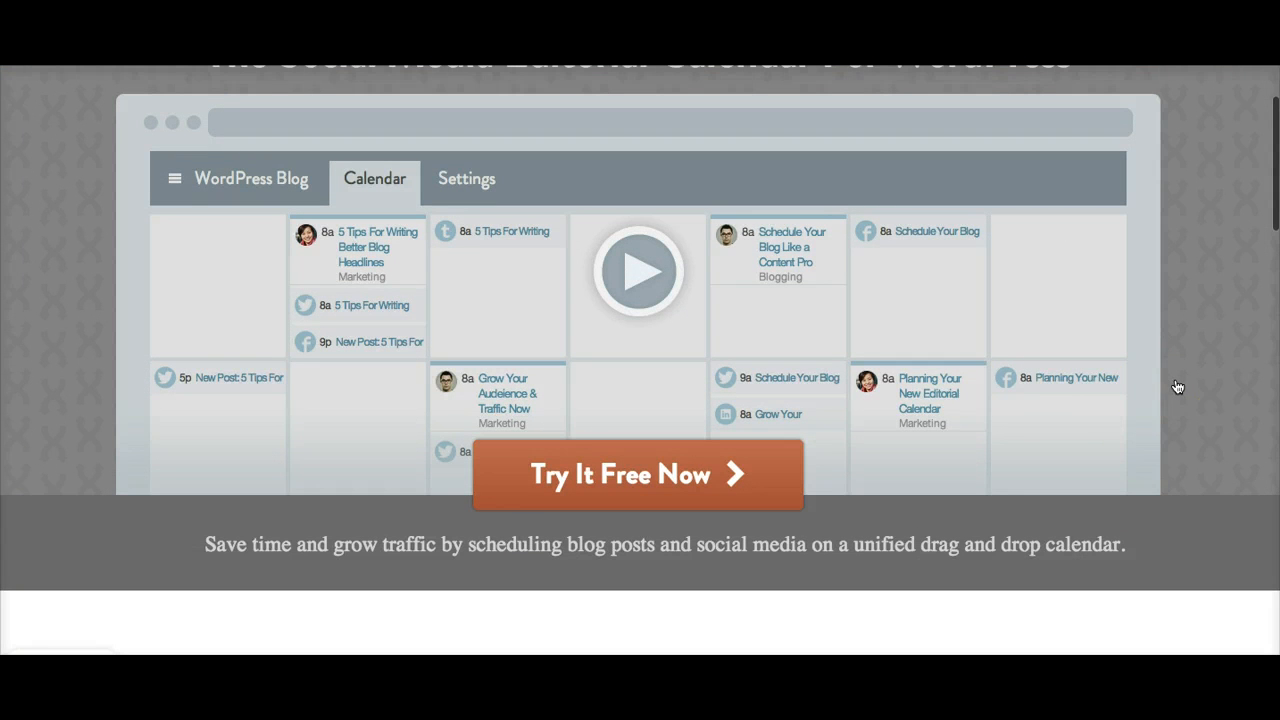
scroll(1178, 387, down, 5)
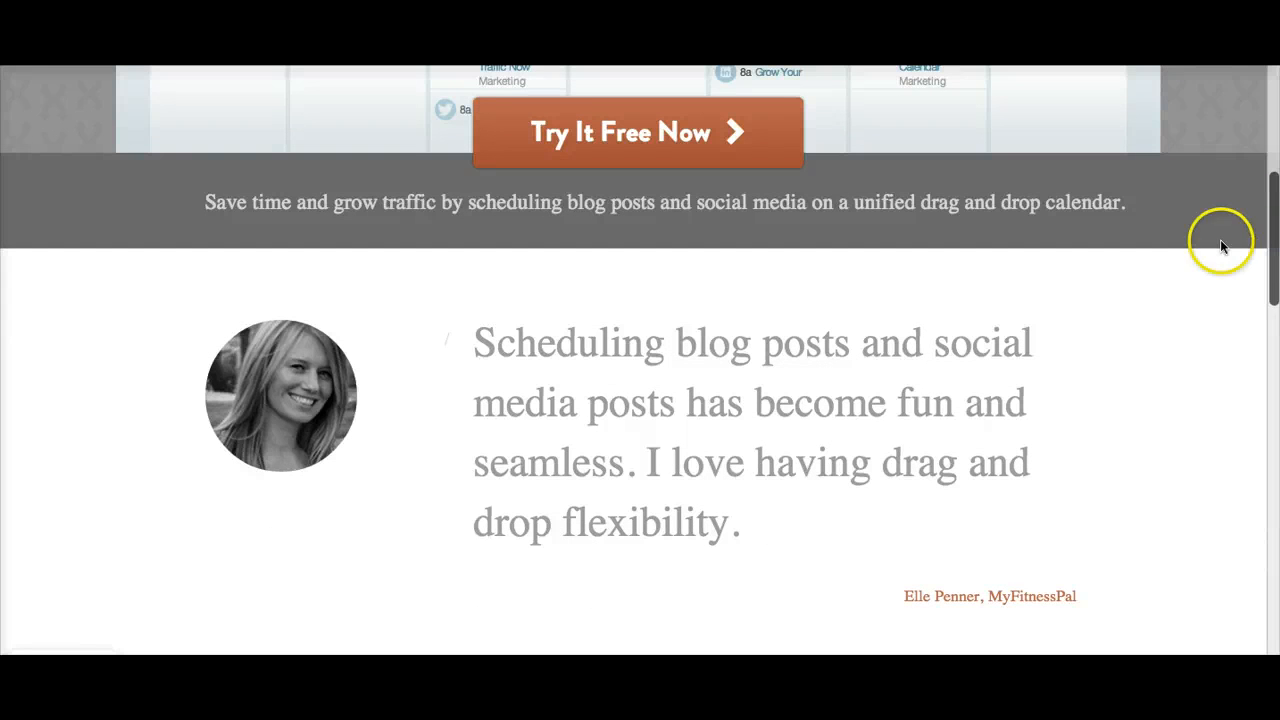
scroll(1079, 340, down, 2)
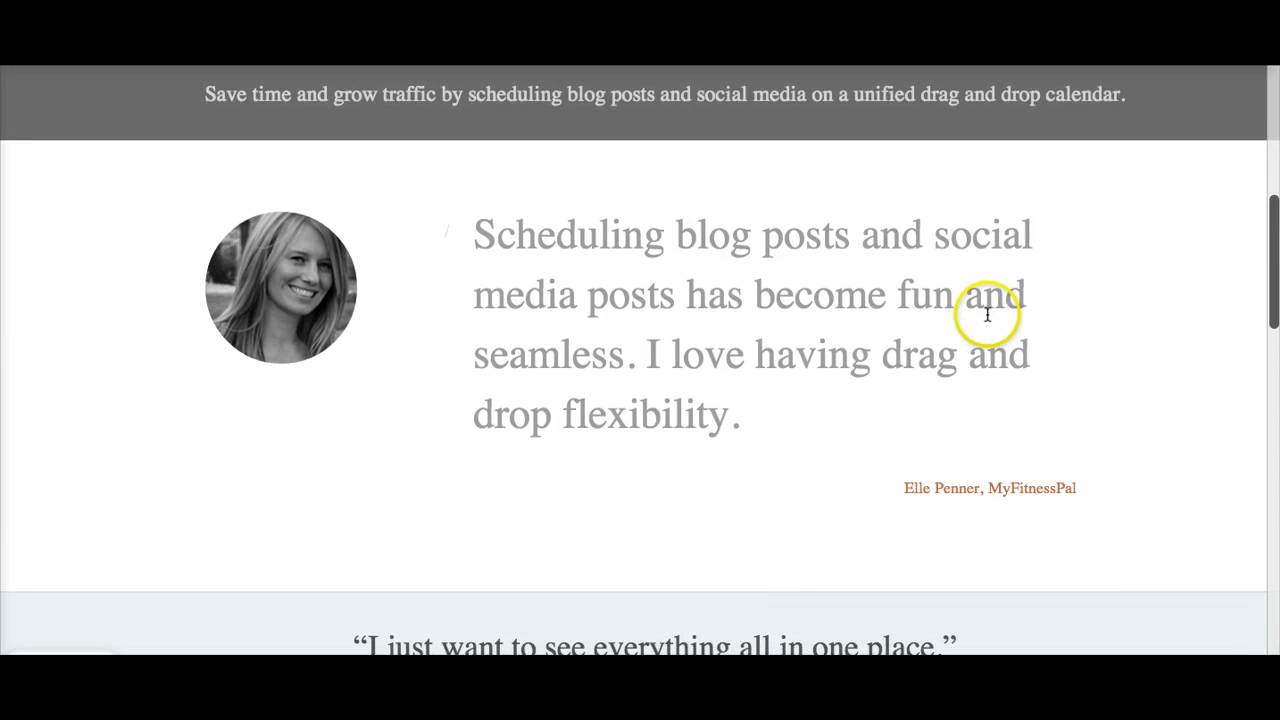
scroll(811, 420, down, 5)
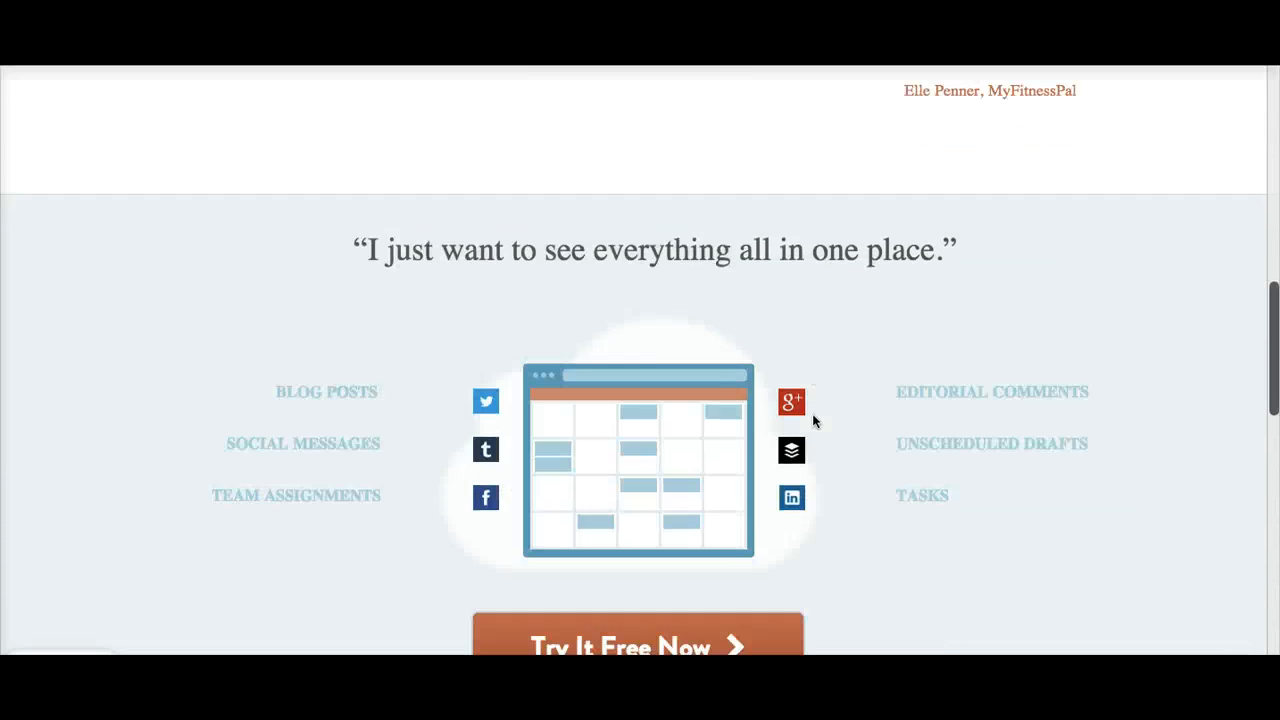
scroll(813, 421, down, 3)
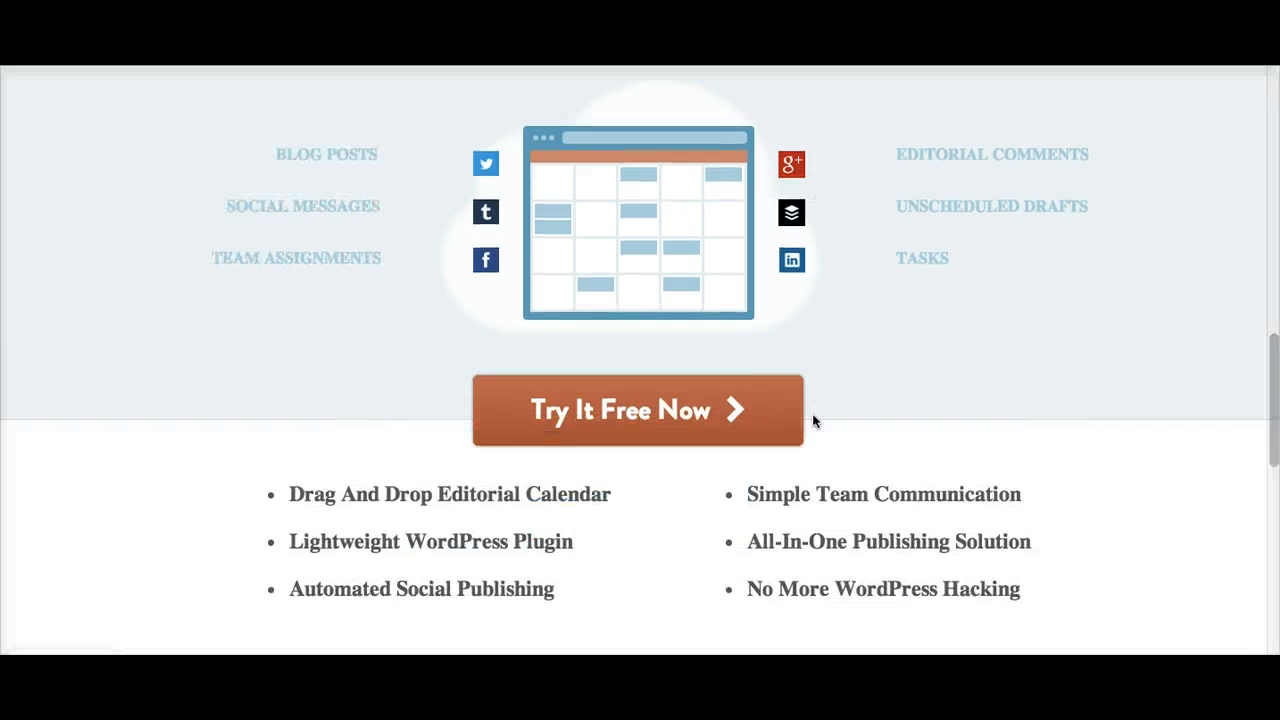
click(758, 418)
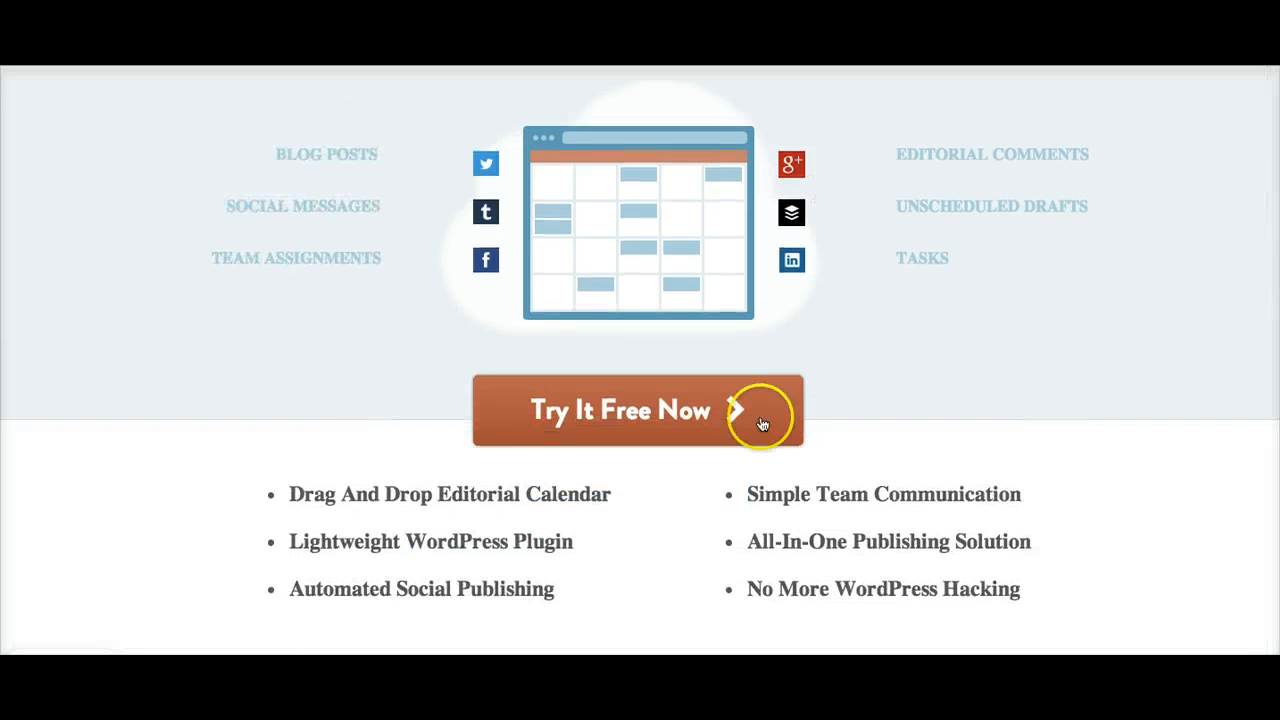
click(277, 662)
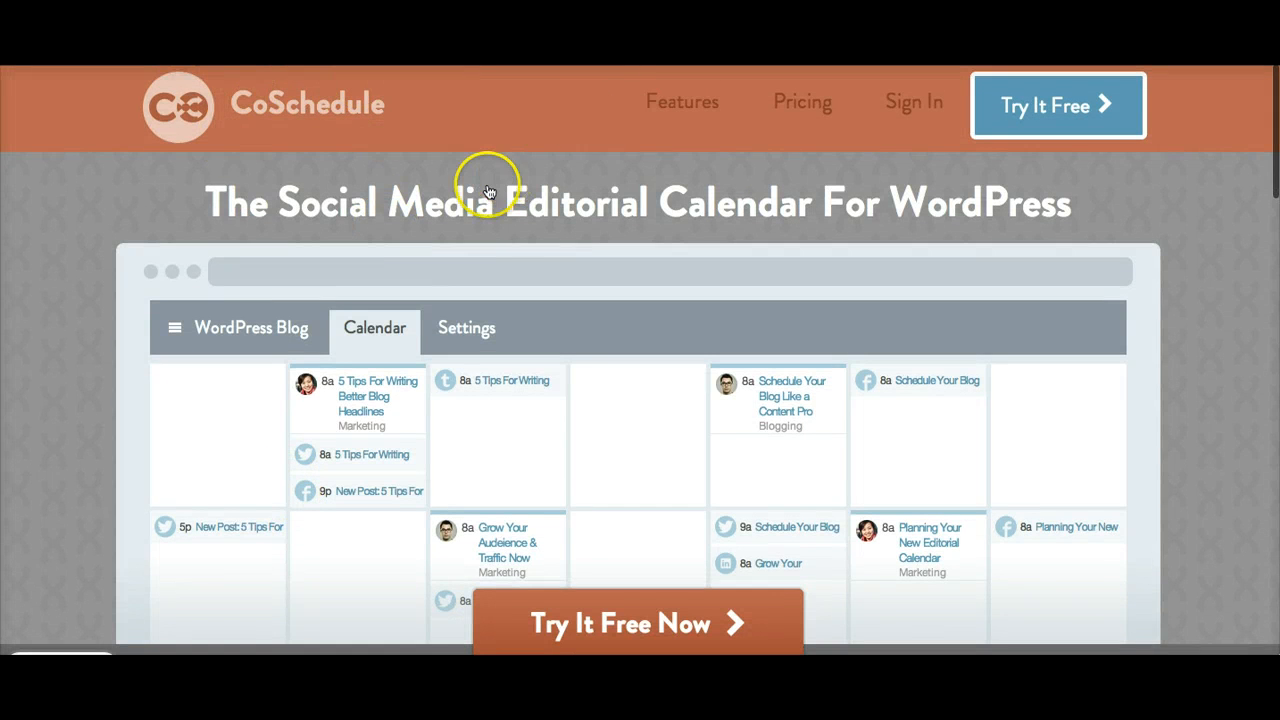
mouse_move(487, 190)
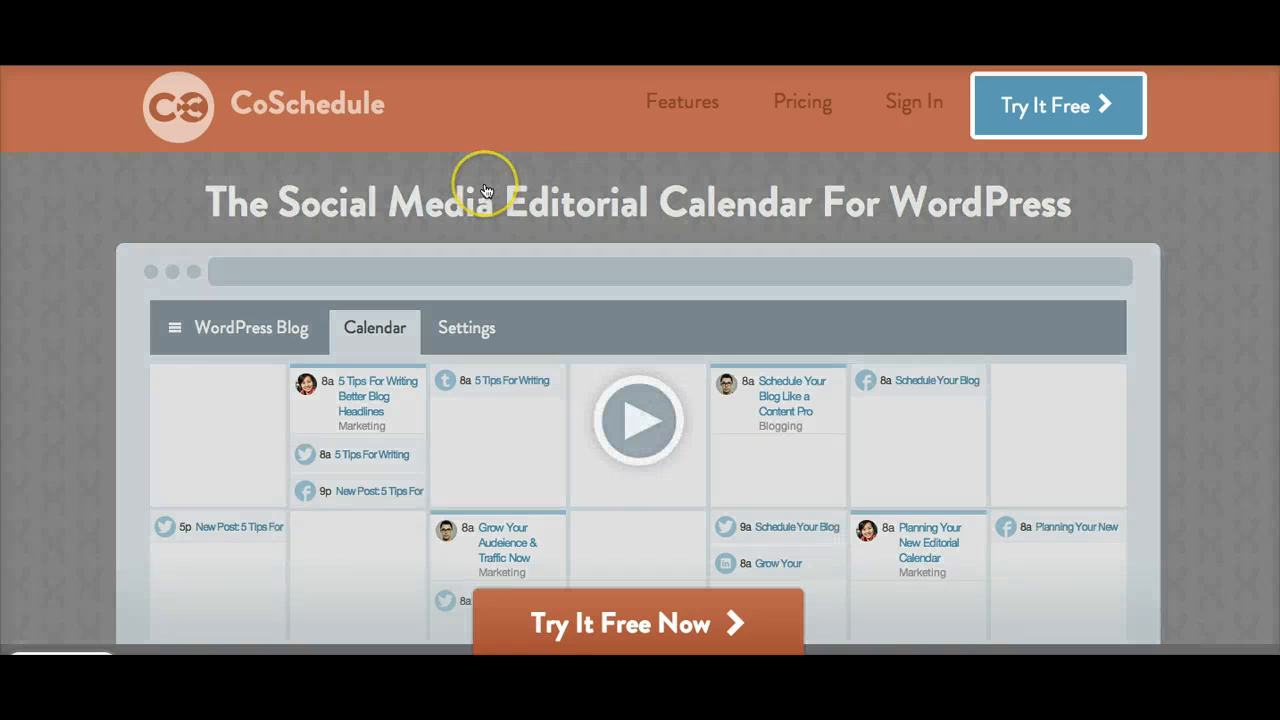